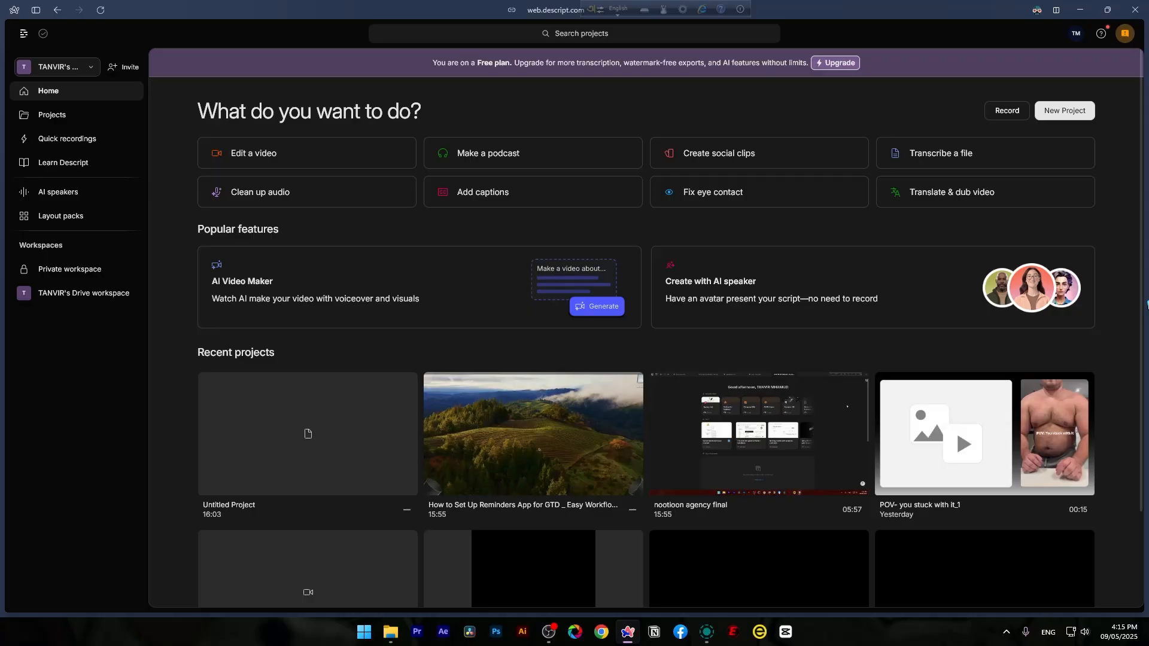
# - Open the "How to Set Up Reminders App for GTD" project and delete the transcript paragraph starting "Let's start with what I showed you first"
pyautogui.click(549, 436)
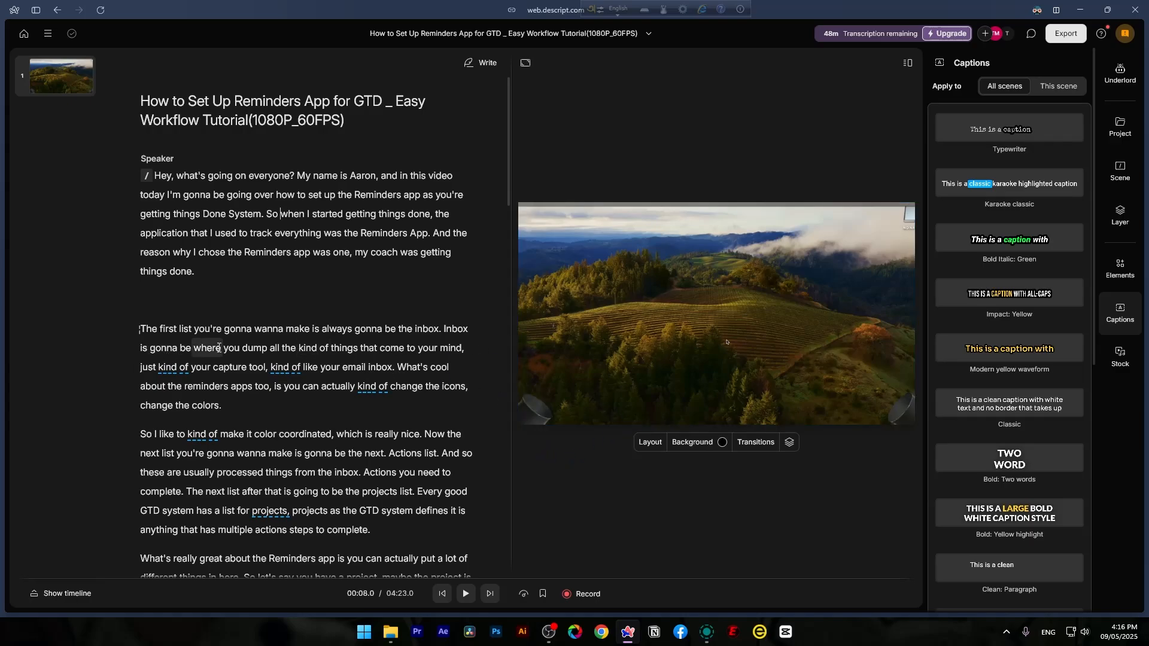
pyautogui.scroll(-10, 221, 346)
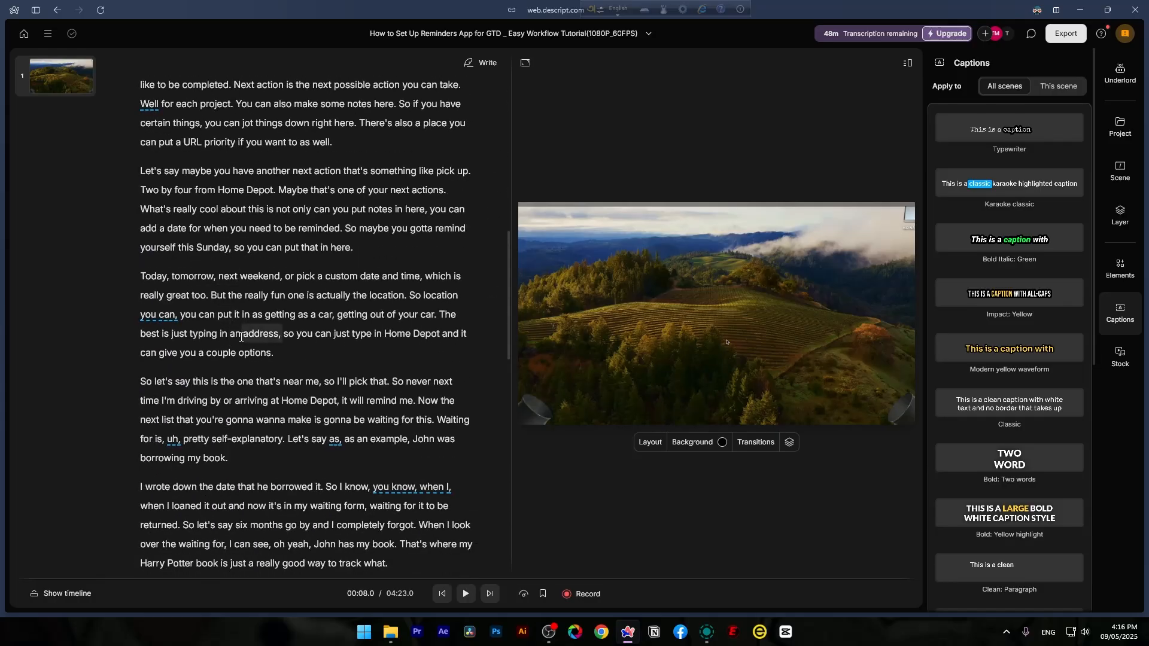
pyautogui.scroll(-6, 233, 340)
pyautogui.scroll(-8, 242, 339)
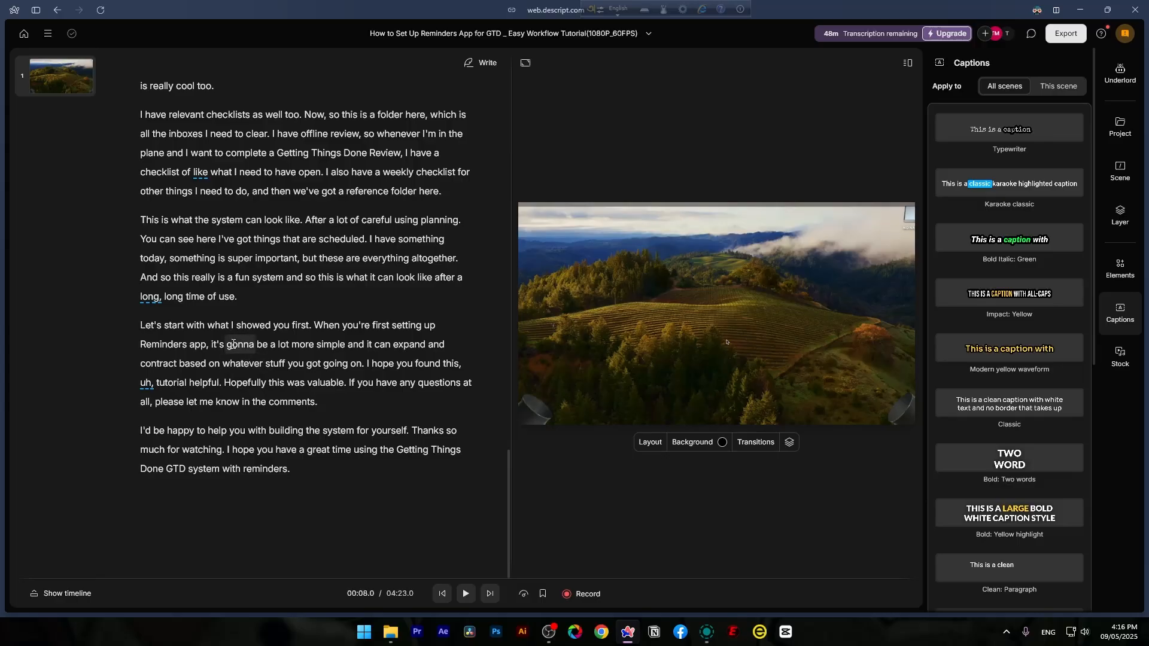
pyautogui.moveTo(138, 331); pyautogui.dragTo(318, 402)
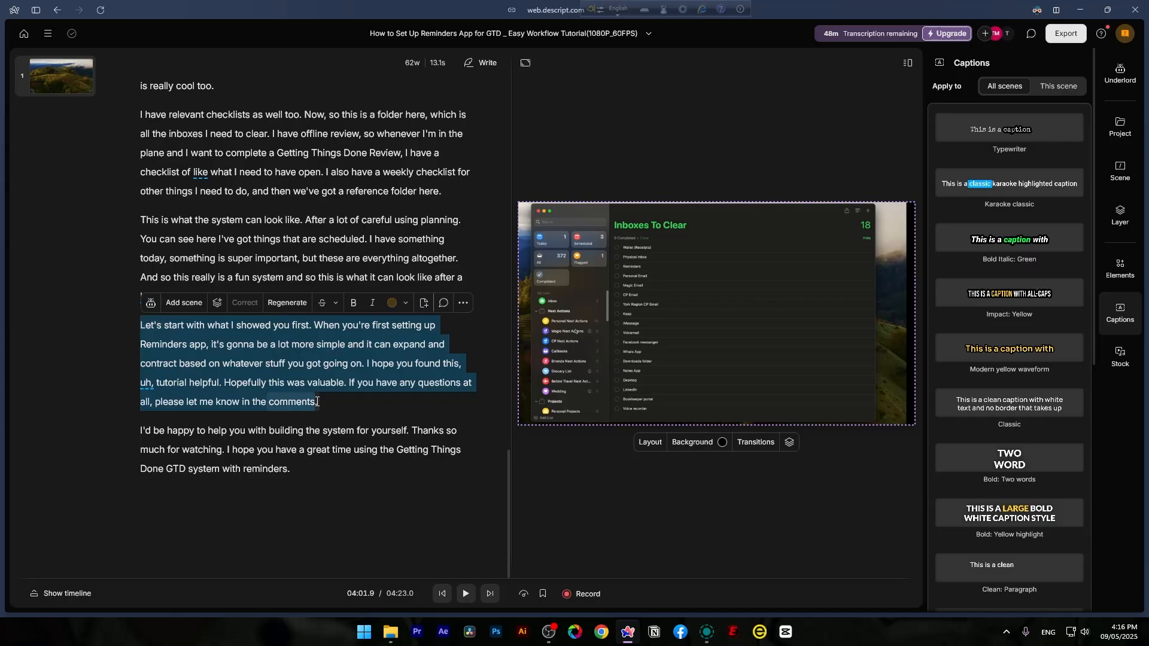
pyautogui.press('Delete')
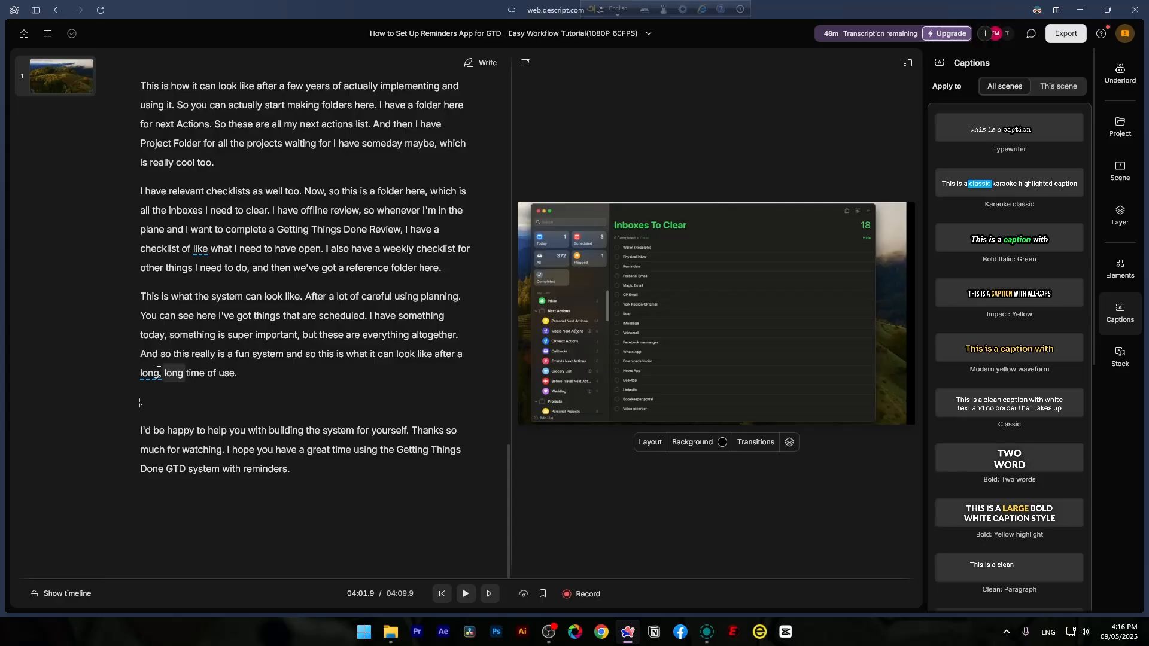
# - Return to the start of the transcript and place the cursor in its opening paragraph
pyautogui.scroll(20, 159, 371)
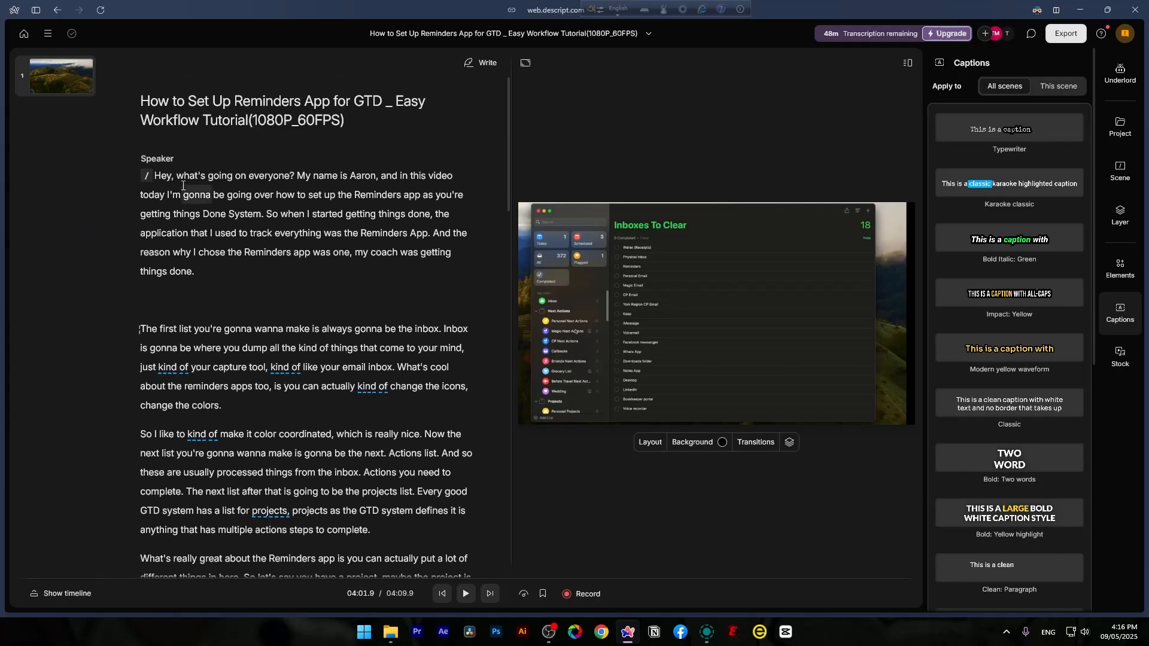
pyautogui.click(154, 178)
pyautogui.click(237, 187)
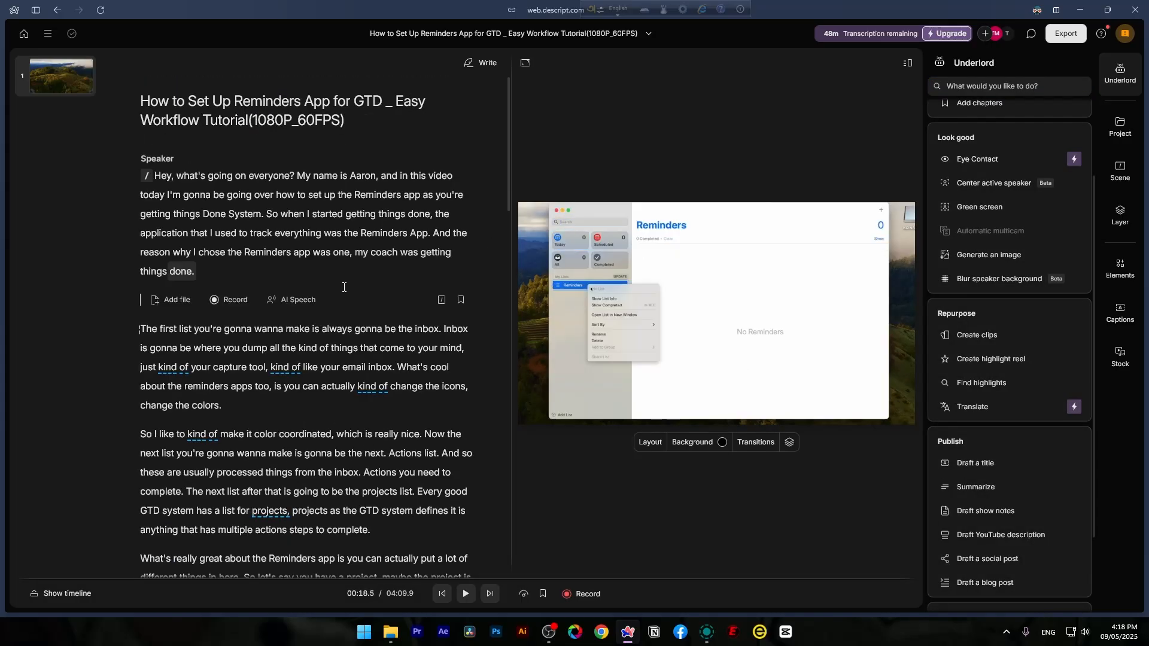
# - Find all filler words with Underlord's Remove filler words and remove them all using "Delete and replace with gap"
pyautogui.scroll(3, 1006, 293)
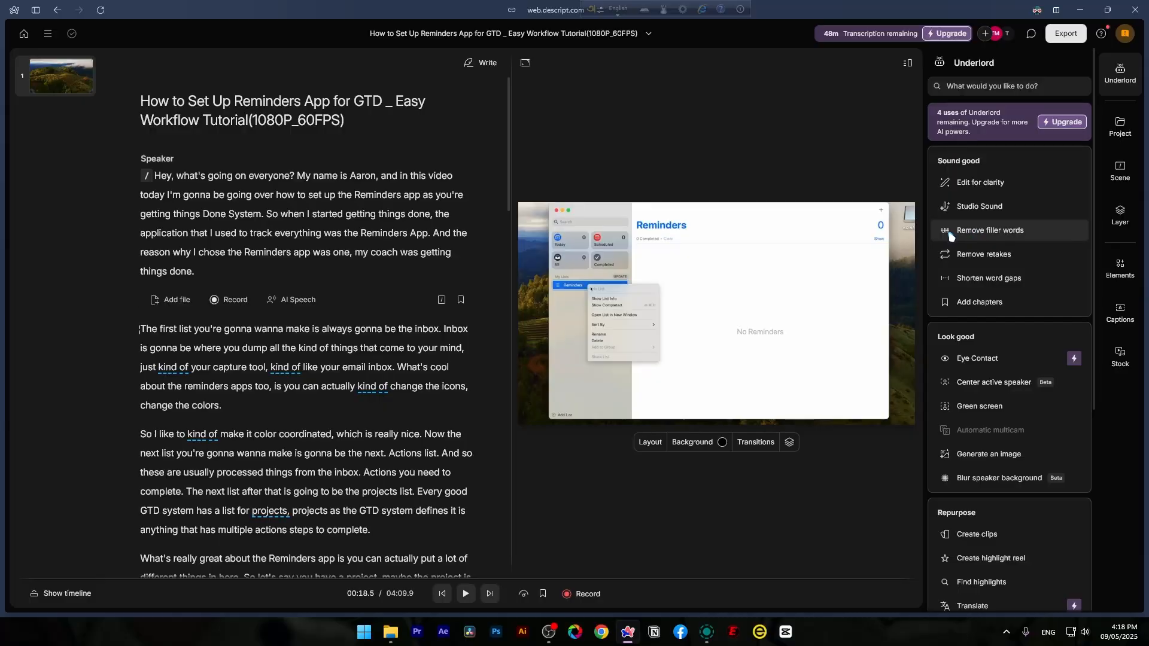
pyautogui.click(1024, 235)
pyautogui.click(337, 124)
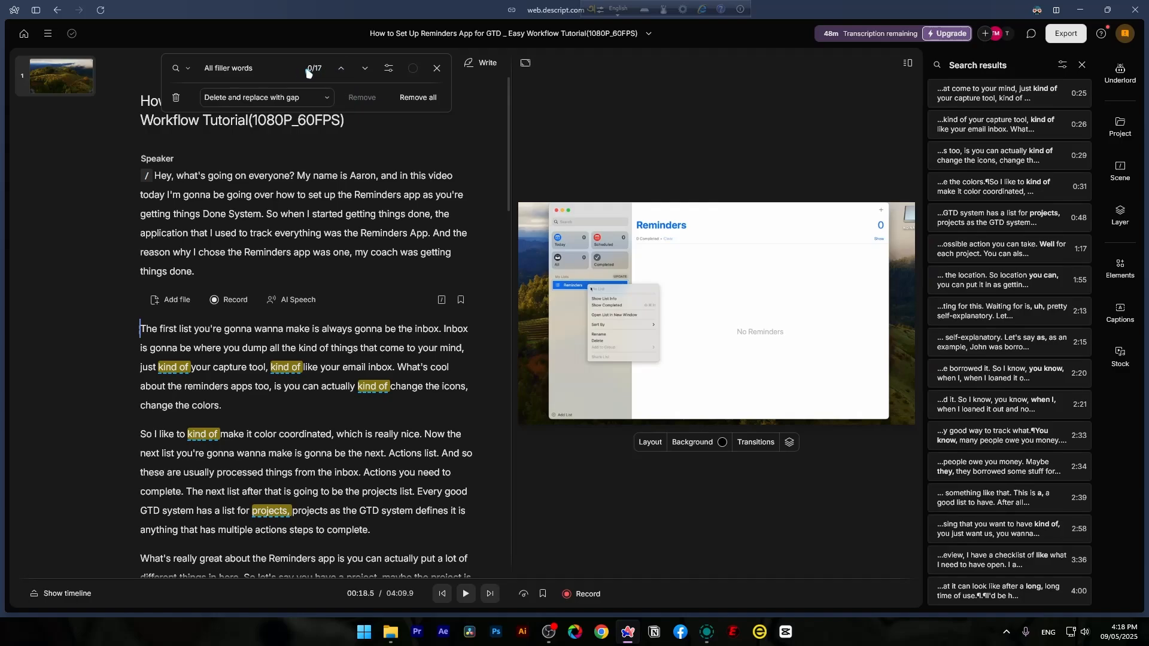
pyautogui.scroll(-1, 311, 275)
pyautogui.scroll(-5, 312, 275)
pyautogui.scroll(6, 312, 275)
pyautogui.click(419, 97)
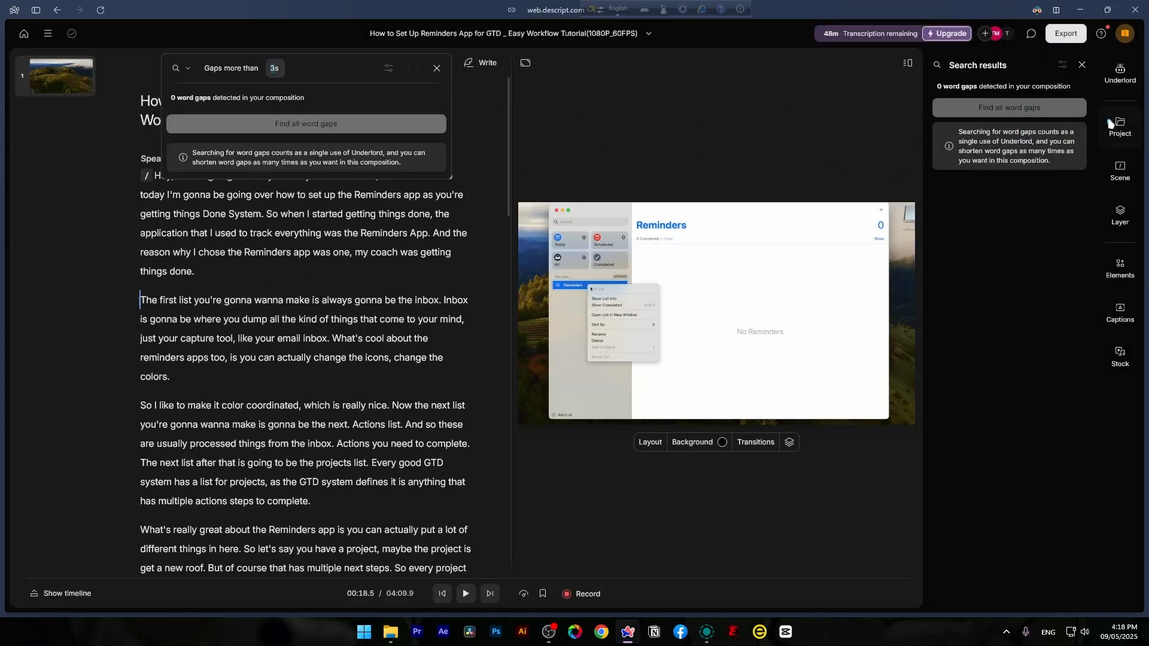
# - View Underlord's Remove retakes tool and leave it without submitting
pyautogui.click(1120, 70)
pyautogui.click(970, 254)
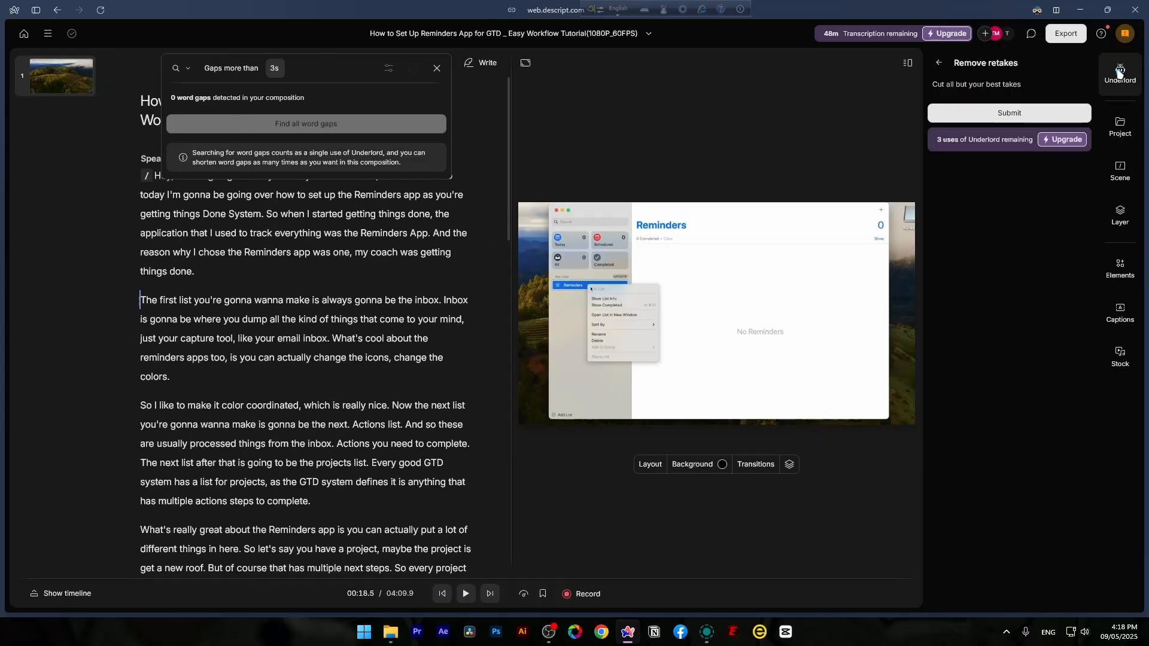
pyautogui.click(939, 62)
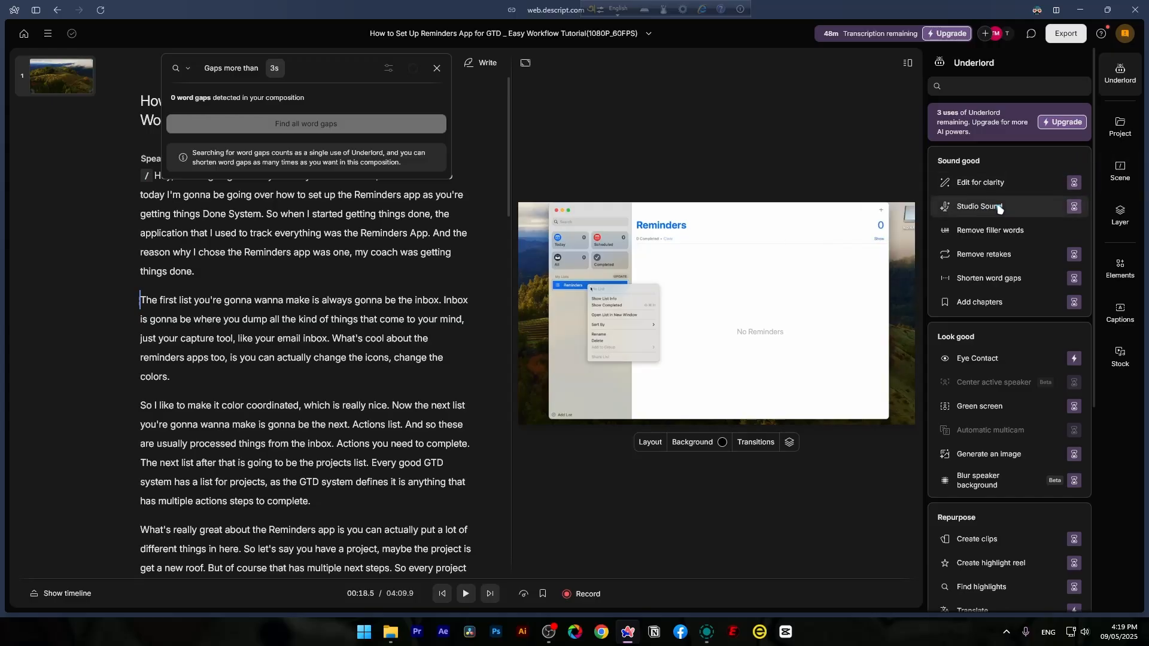
# - Apply Underlord's Studio Sound to the script's audio
pyautogui.moveTo(1000, 208)
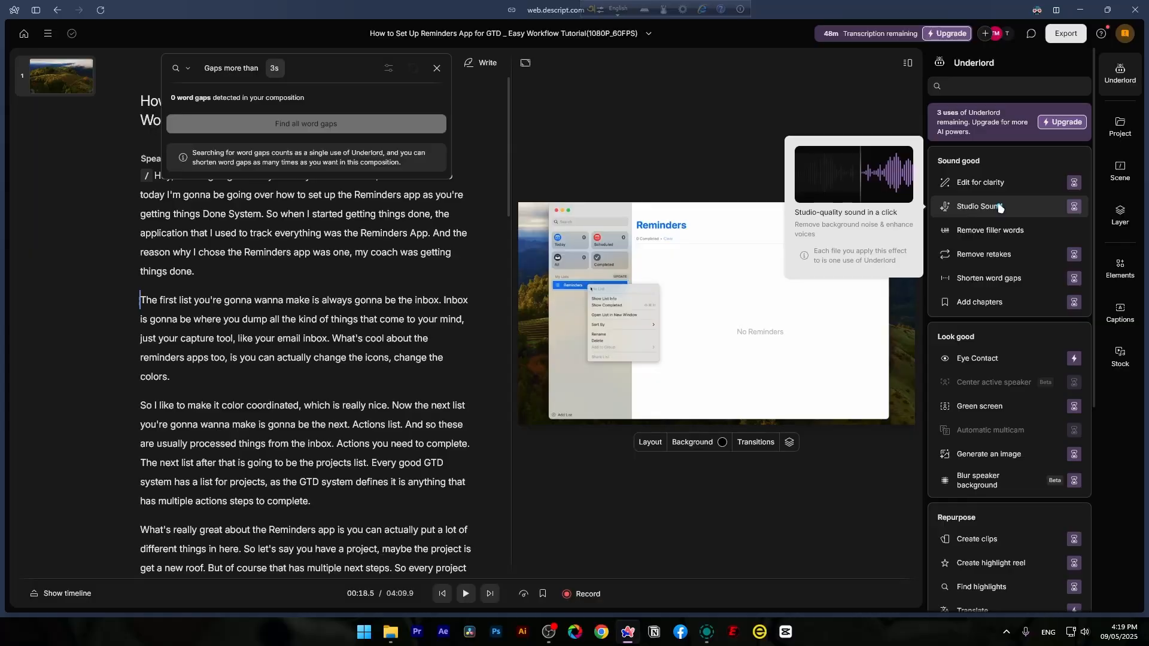
pyautogui.click(999, 208)
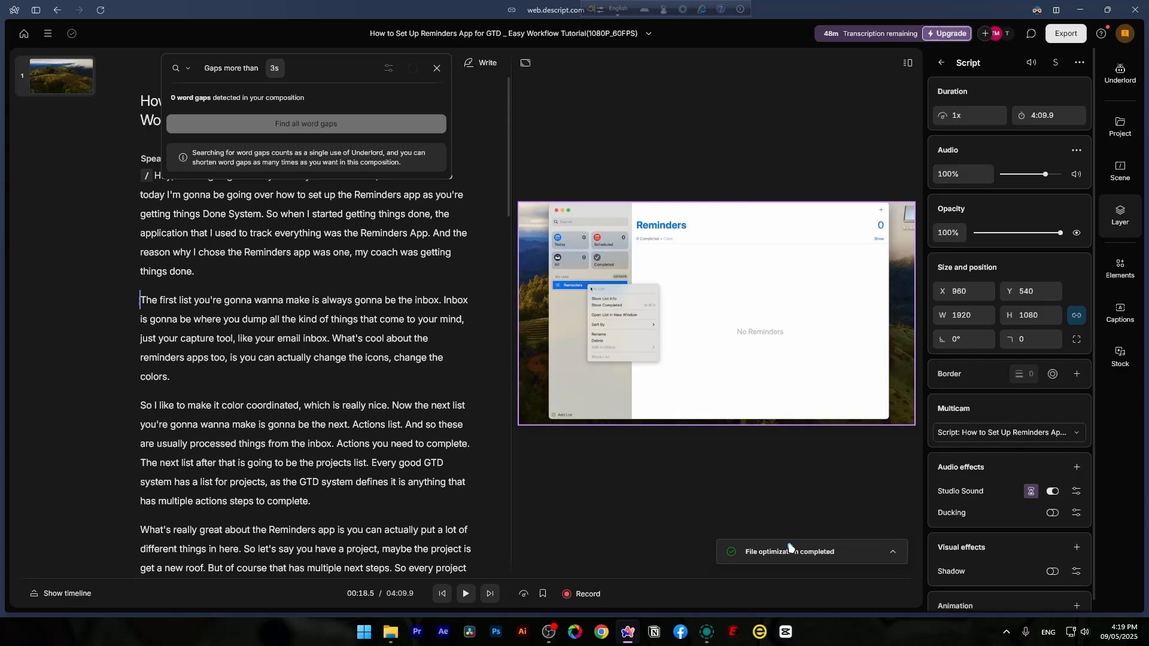
# - Browse the available caption styles for all scenes, from Typewriter to Bold: Skewed
pyautogui.click(1120, 311)
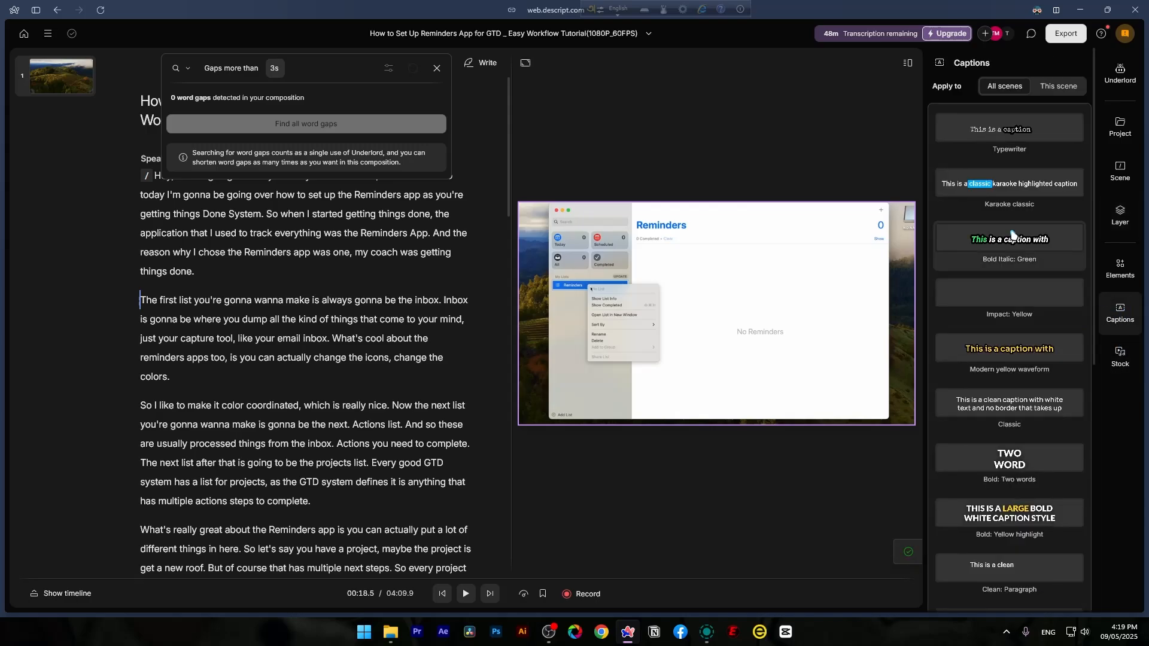
pyautogui.scroll(-2, 997, 228)
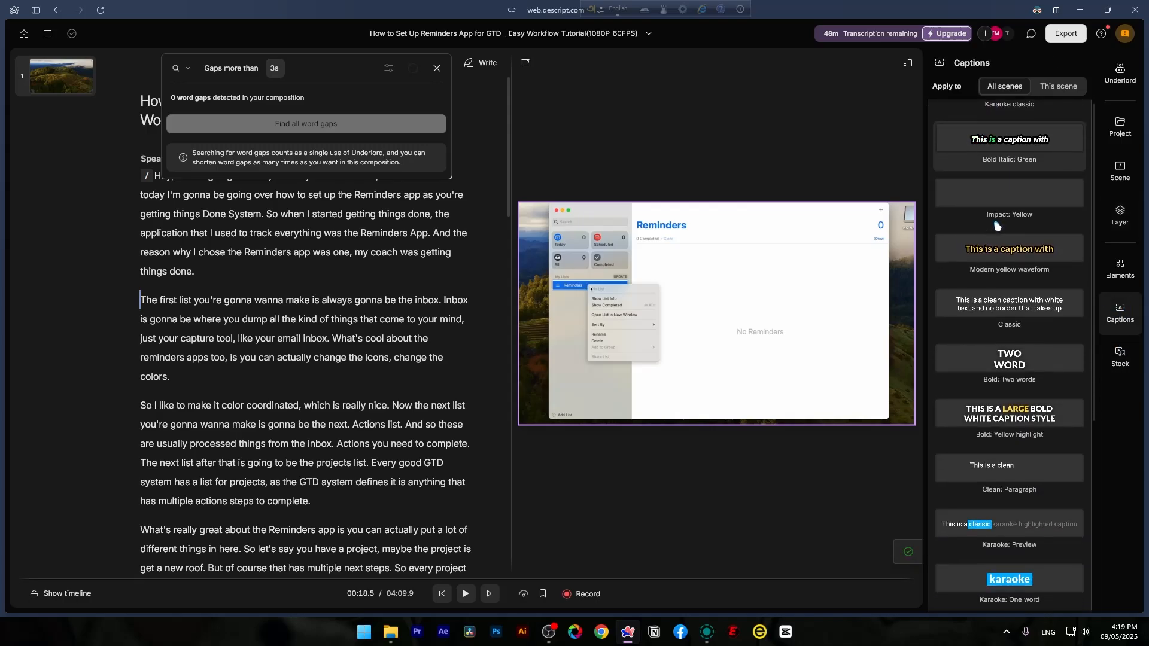
pyautogui.scroll(-6, 997, 226)
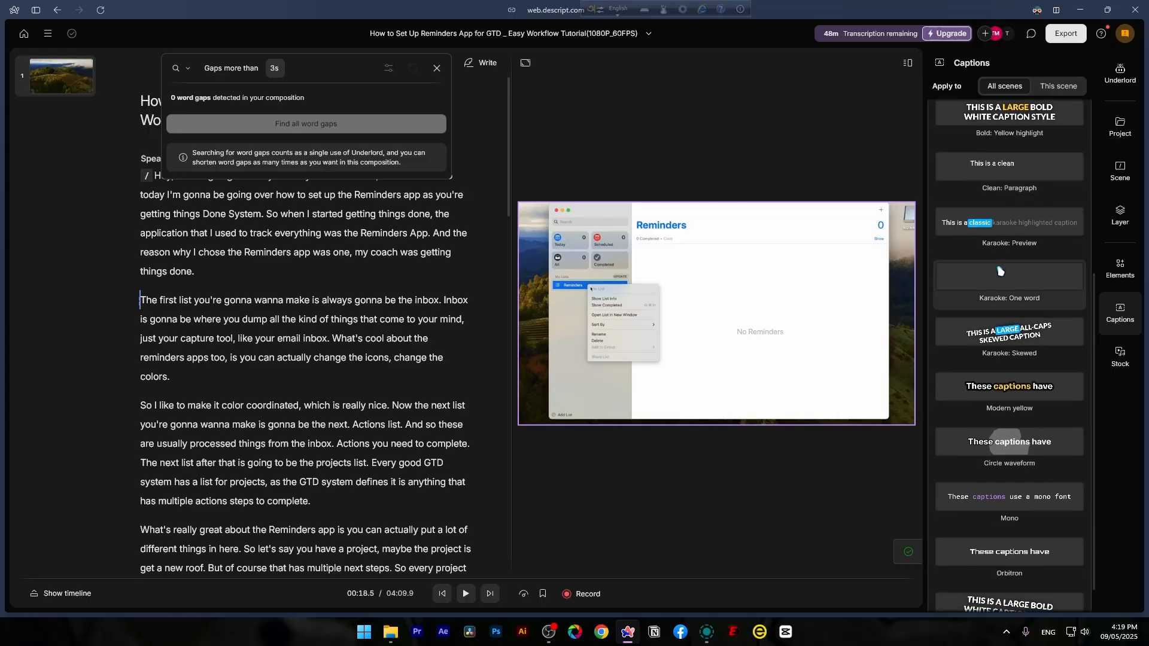
pyautogui.scroll(-1, 1000, 271)
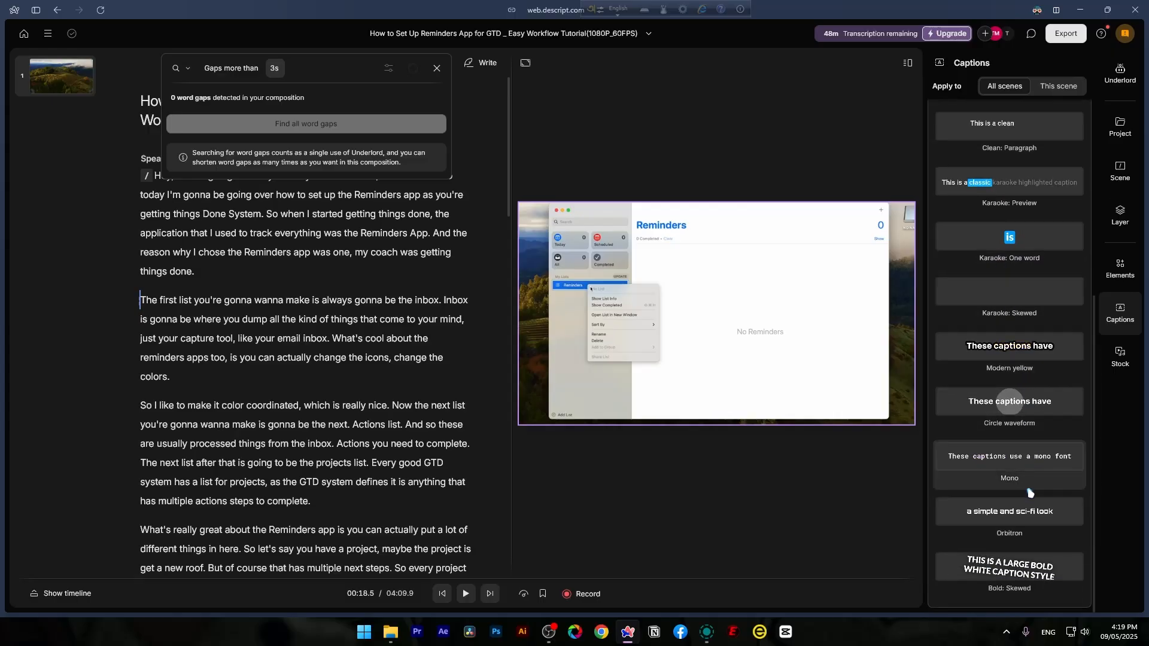
pyautogui.scroll(9, 1030, 492)
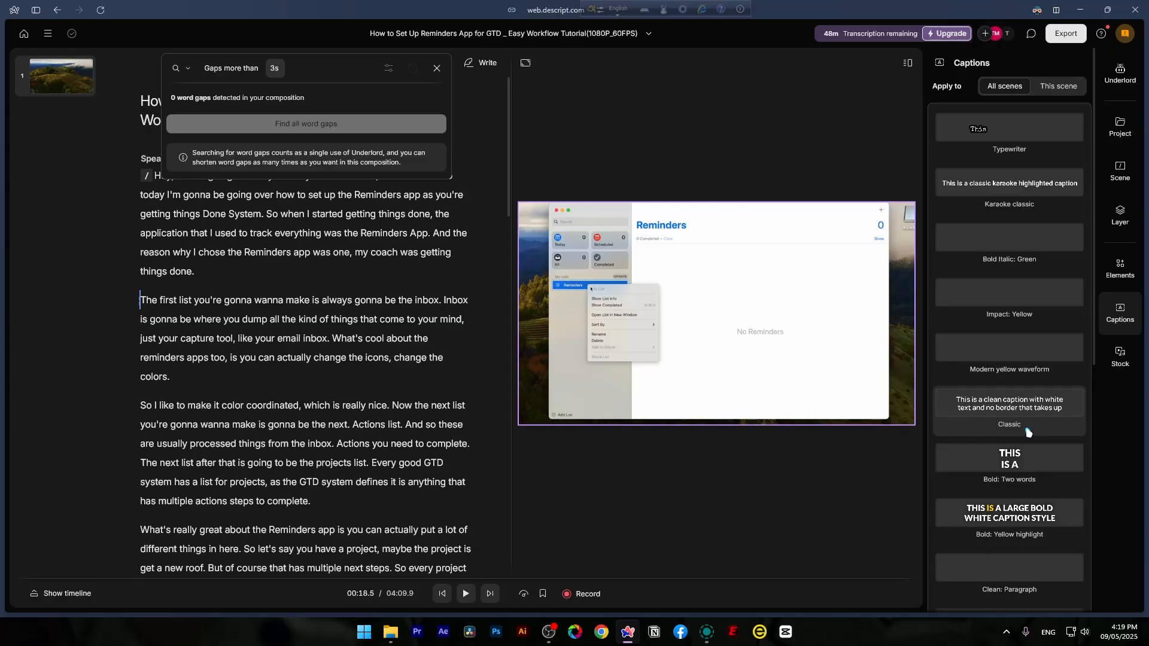
# - Check the resolution choices for the video export and set its destination to Local export
pyautogui.click(1066, 34)
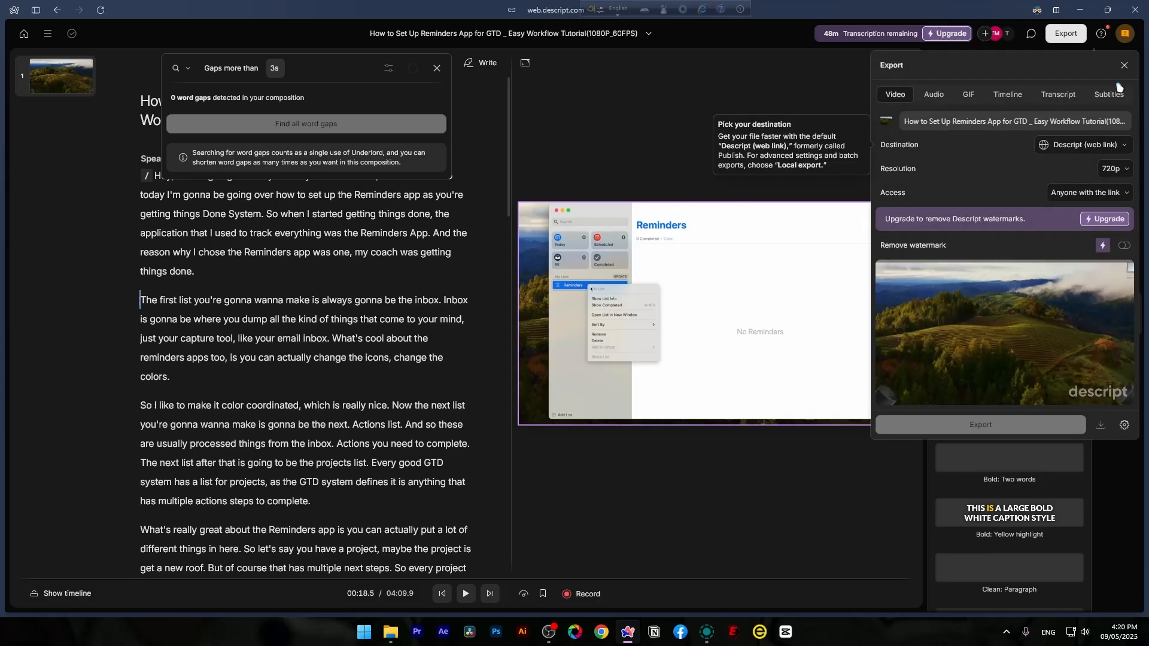
pyautogui.click(1119, 170)
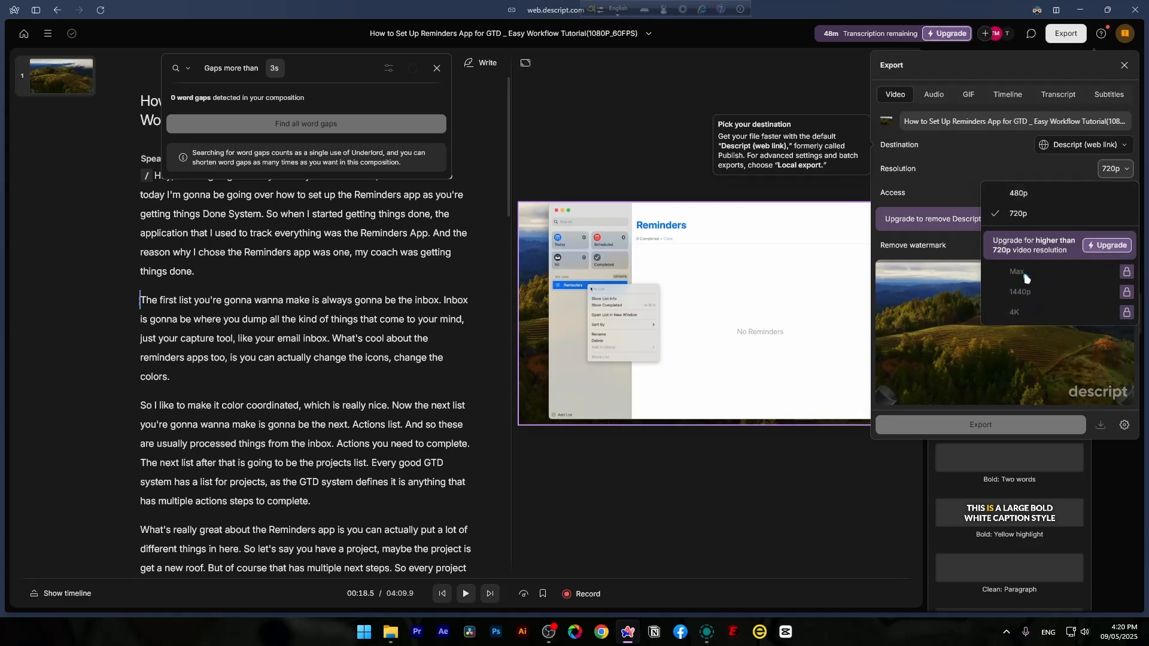
pyautogui.click(1081, 145)
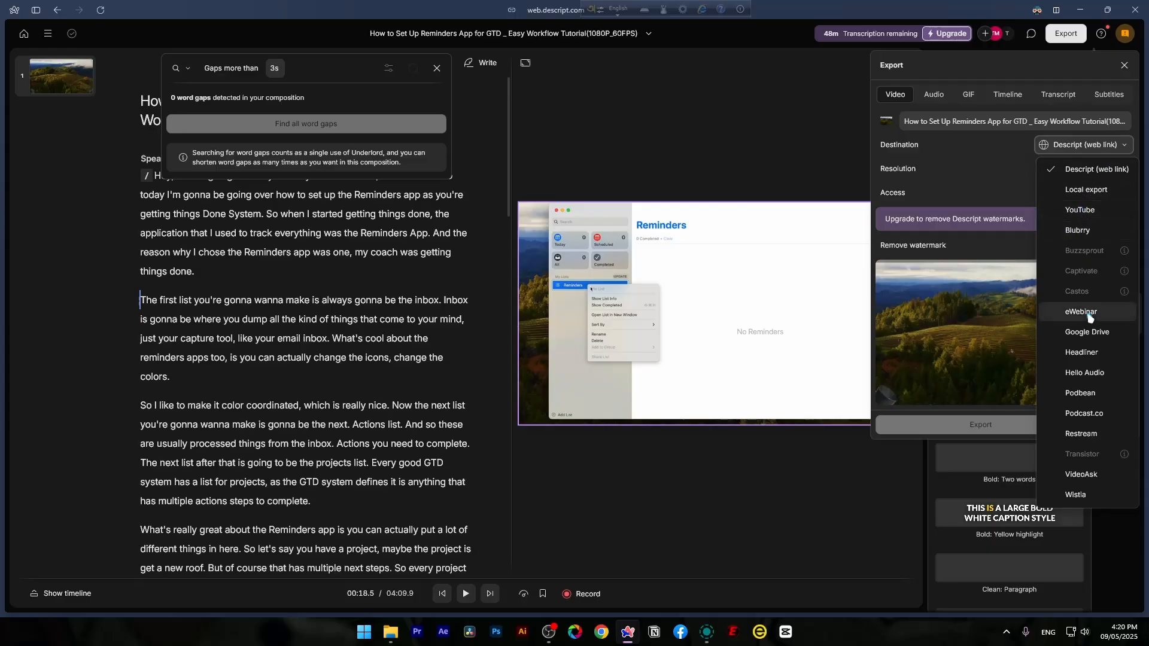
pyautogui.click(1086, 190)
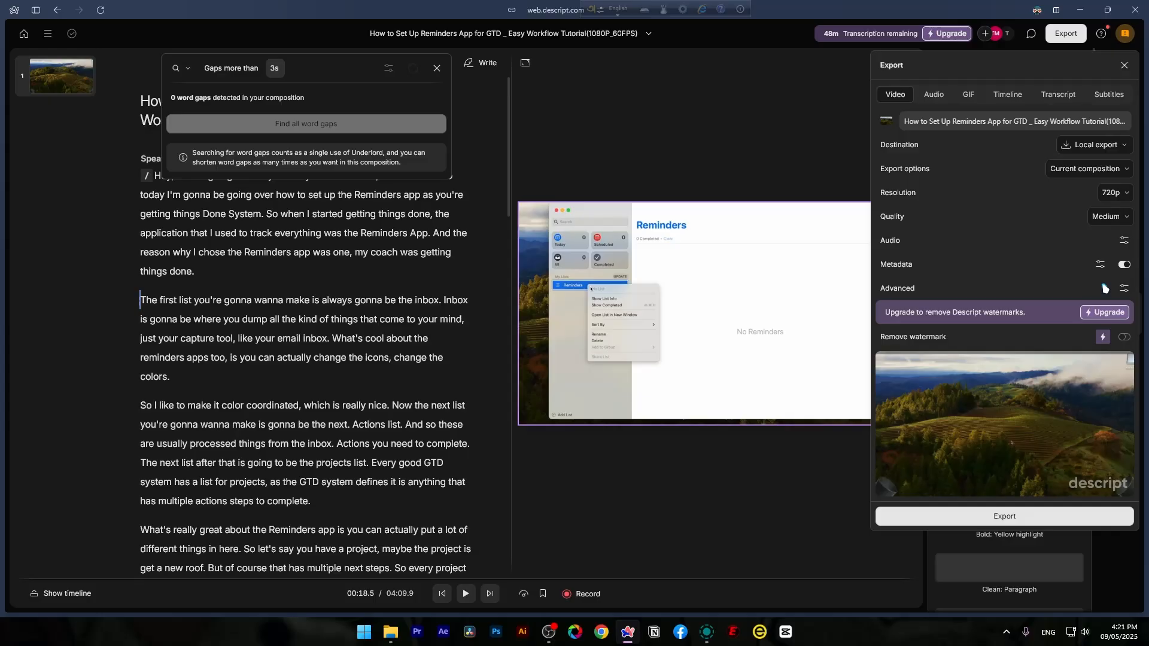
# - Close the export settings without exporting and return to the home page
pyautogui.click(24, 33)
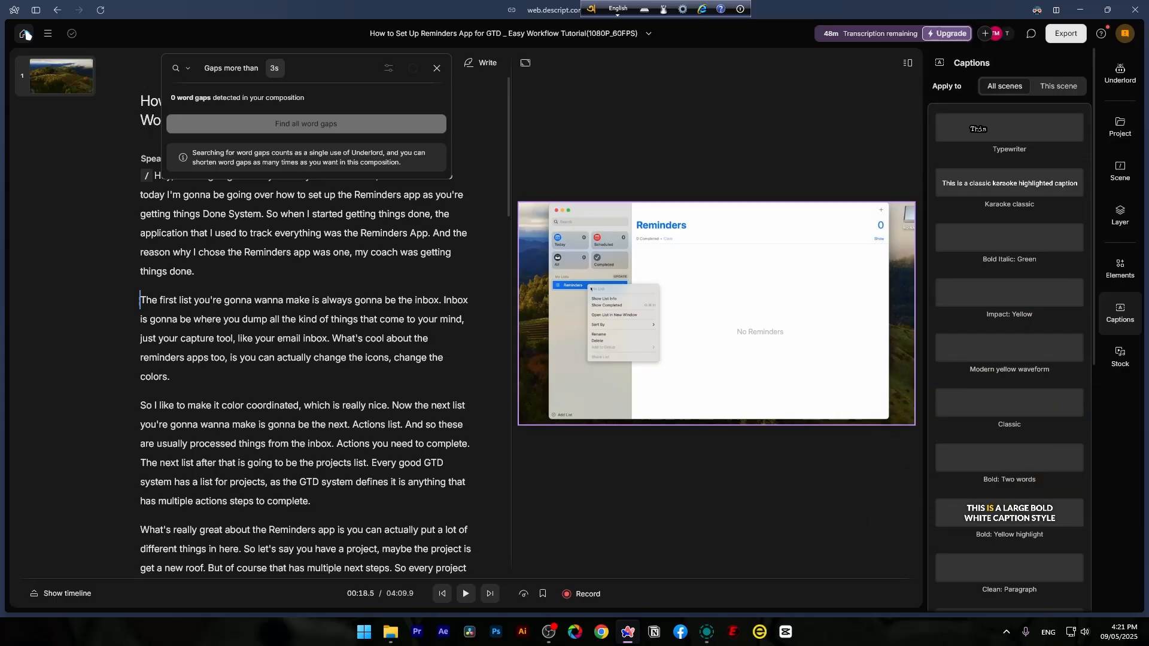
pyautogui.click(24, 34)
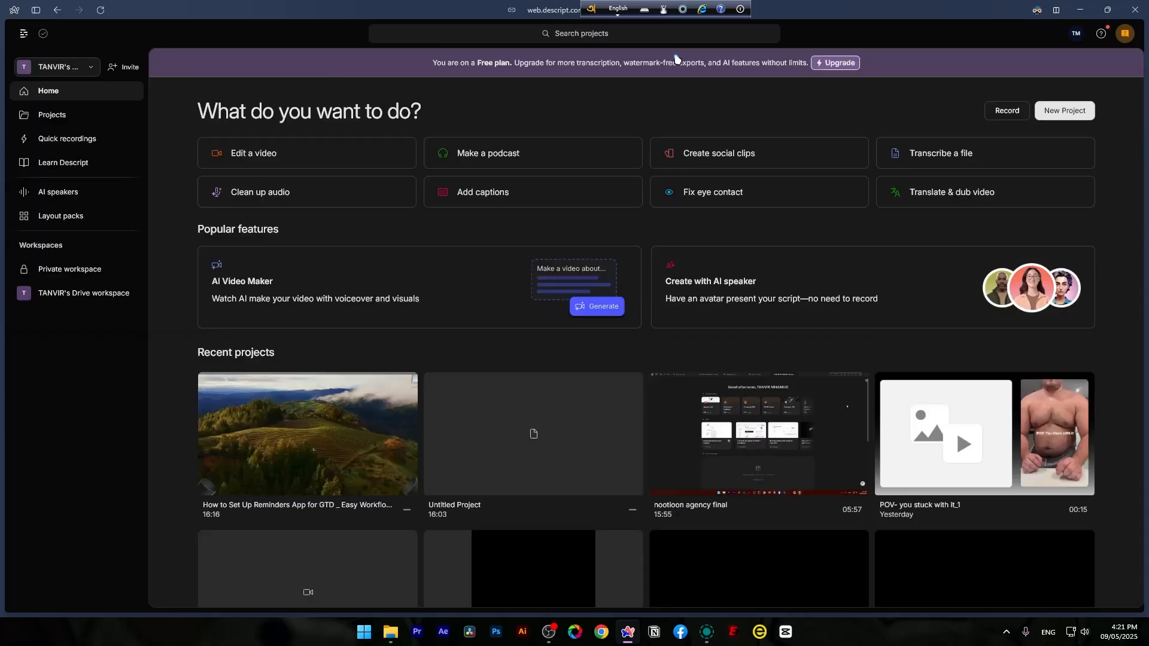